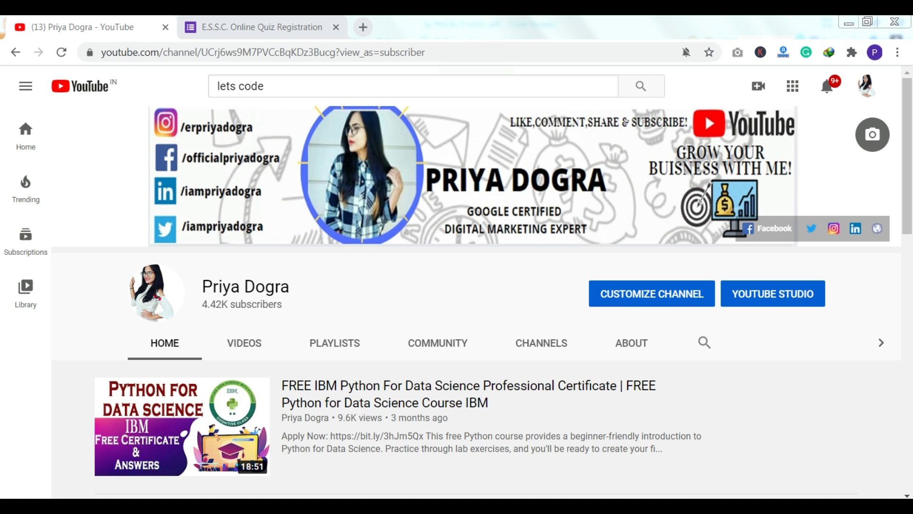
- Switch from the YouTube channel tab to the E.S.S.C. Online Quiz Registration form tab
key(ctrl+Tab)
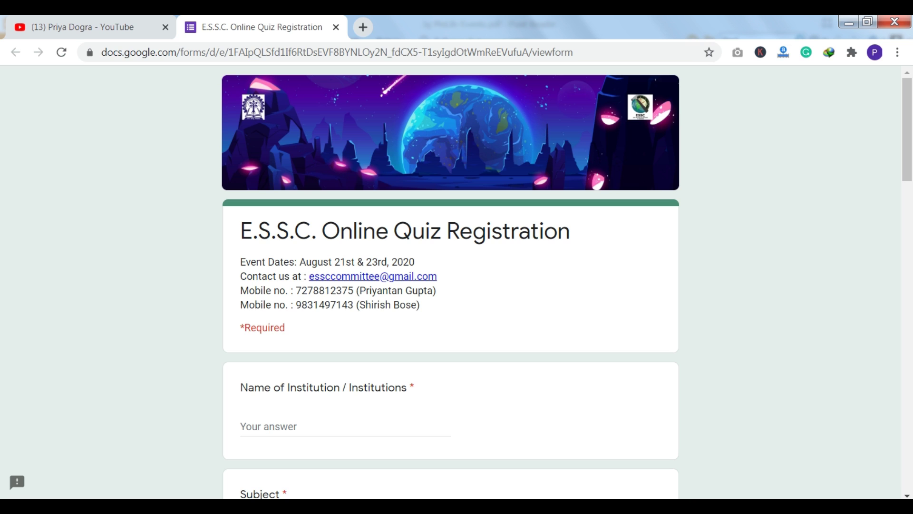
click(345, 426)
scroll(451, 286, down, 6)
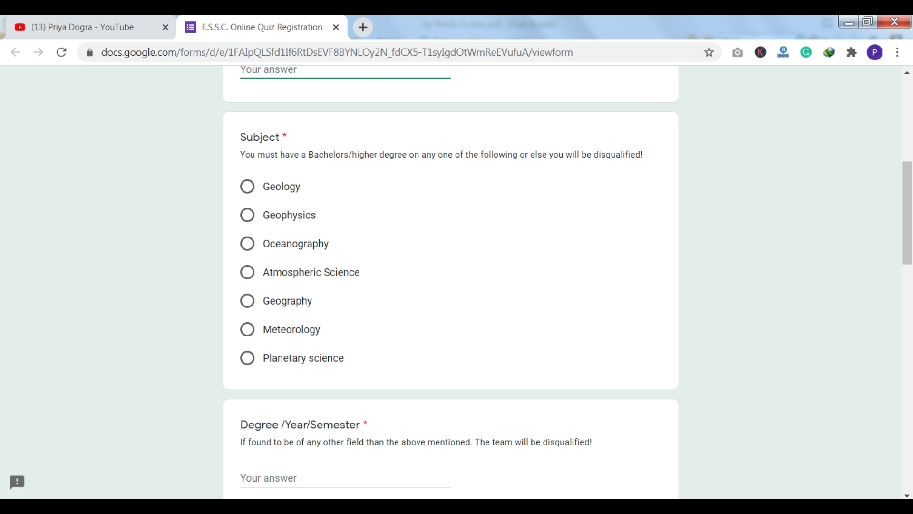
scroll(451, 281, down, 5)
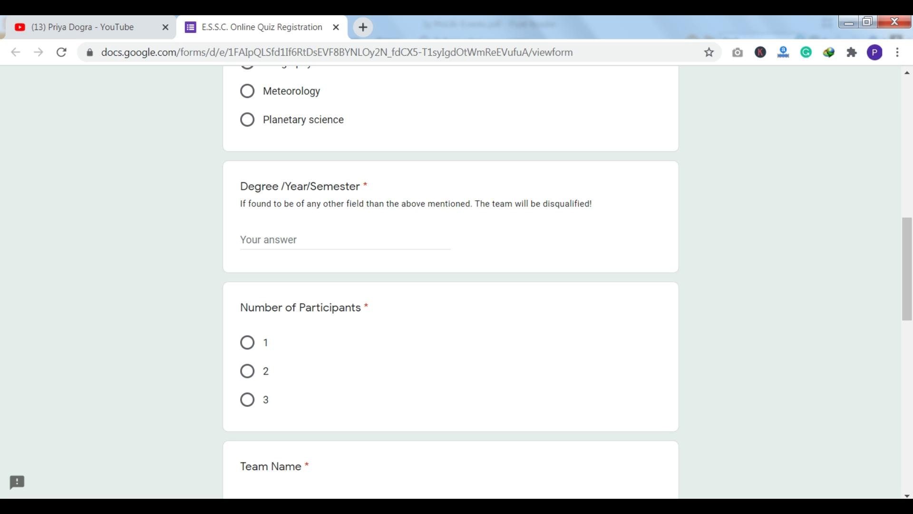
click(347, 242)
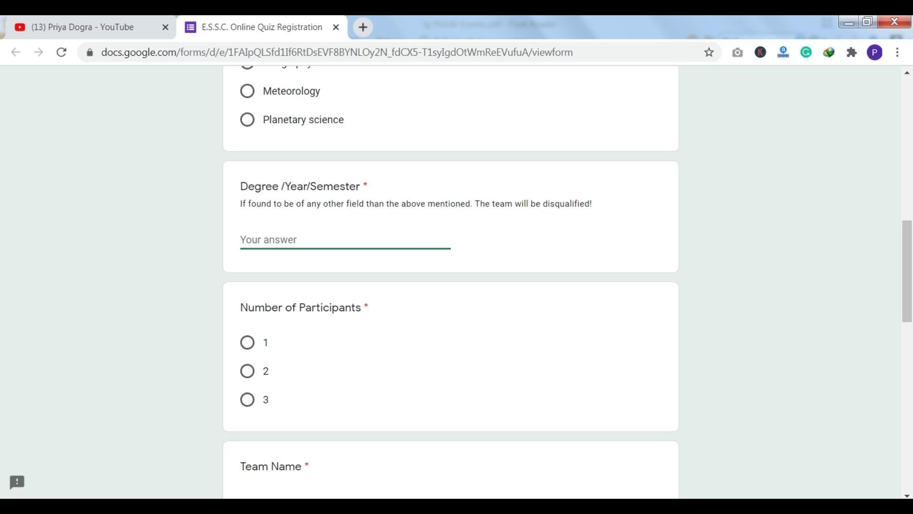
scroll(451, 285, down, 3)
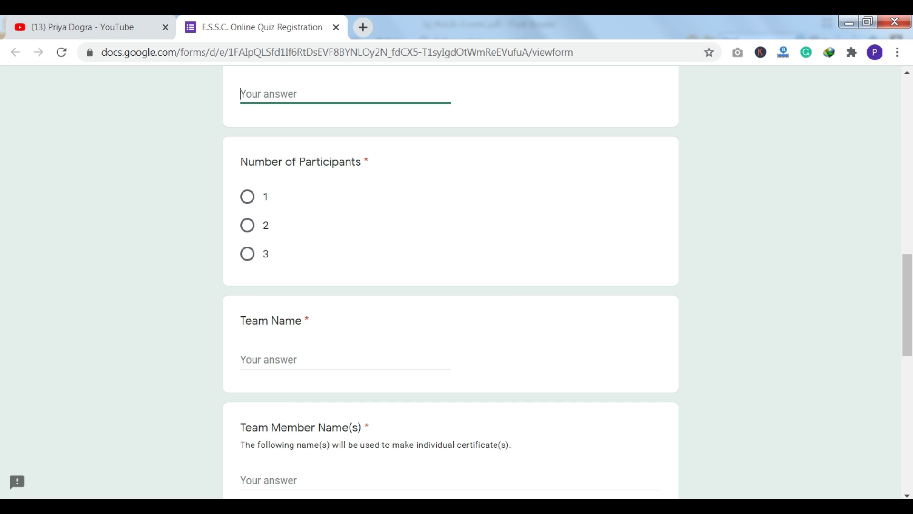
scroll(451, 280, down, 2)
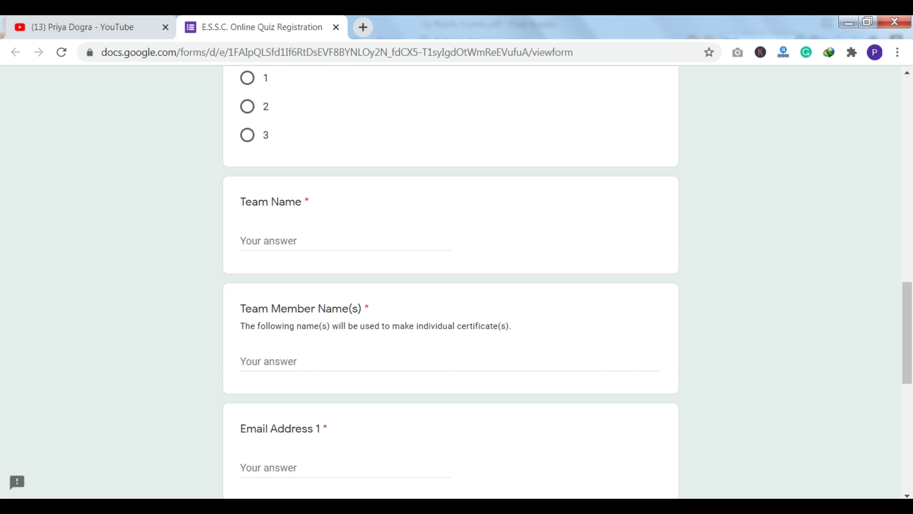
scroll(451, 281, down, 4)
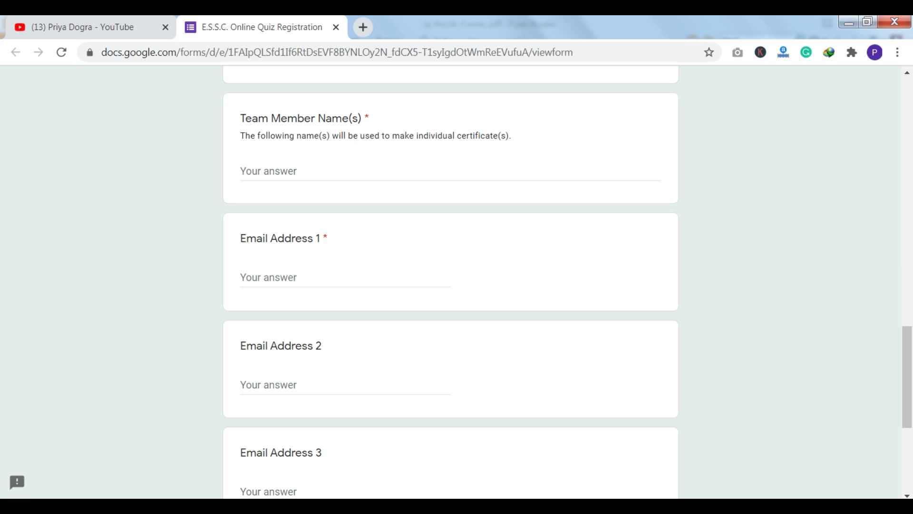
scroll(451, 281, up, 3)
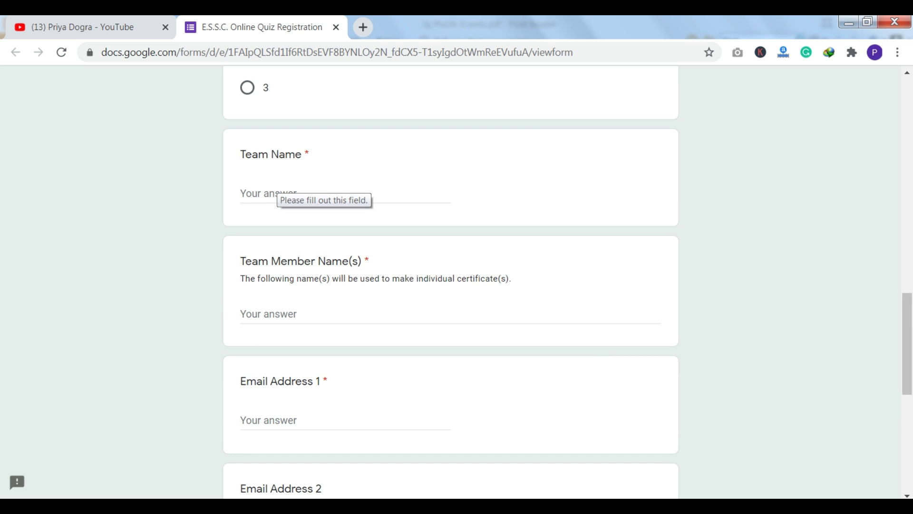
scroll(451, 281, down, 4)
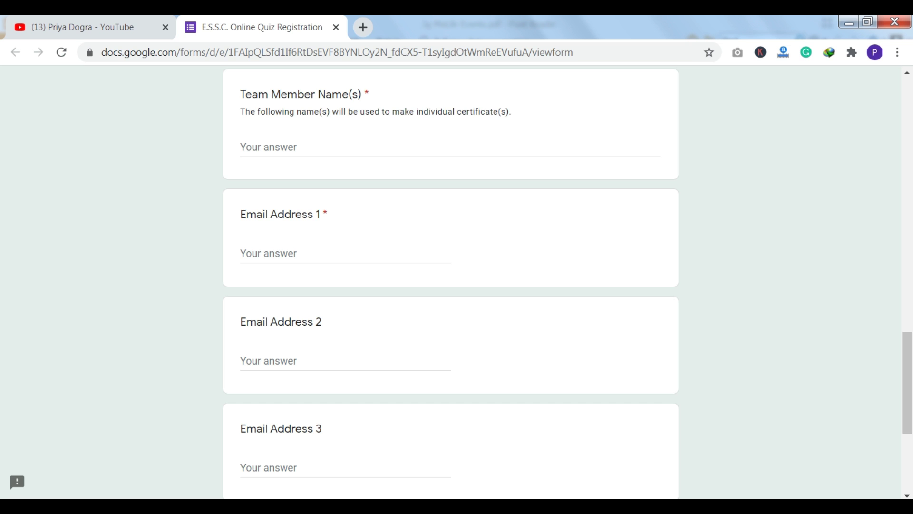
scroll(265, 323, down, 5)
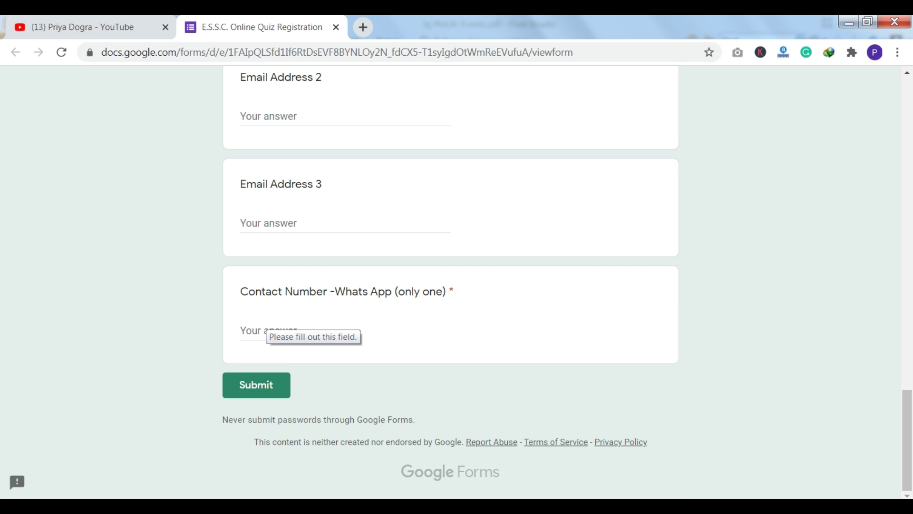
click(285, 331)
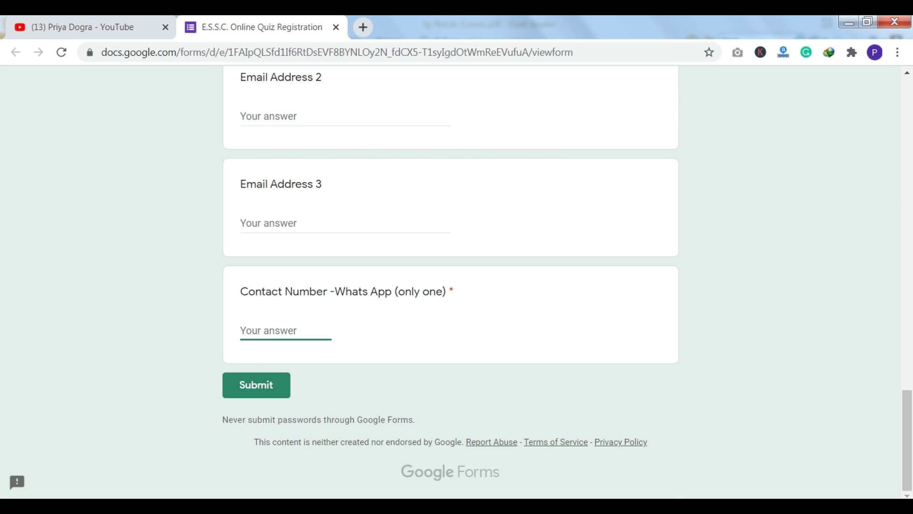
- Answer the institution name question with a name and choose Geophysics as the subject
key(Return)
key(Tab)
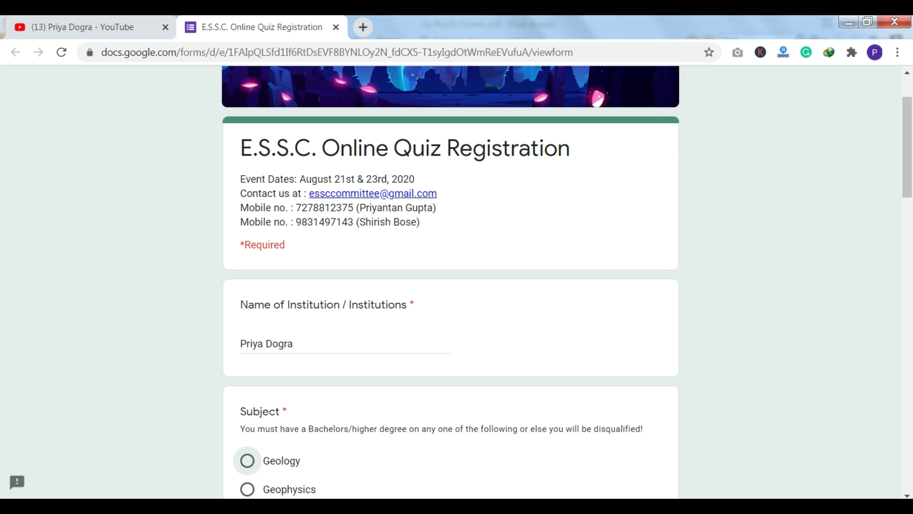
scroll(457, 286, down, 5)
key(Down)
- Enter 'B.tech /4/ECE' as the Degree/Year/Semester answer
key(Tab)
text(Btech)
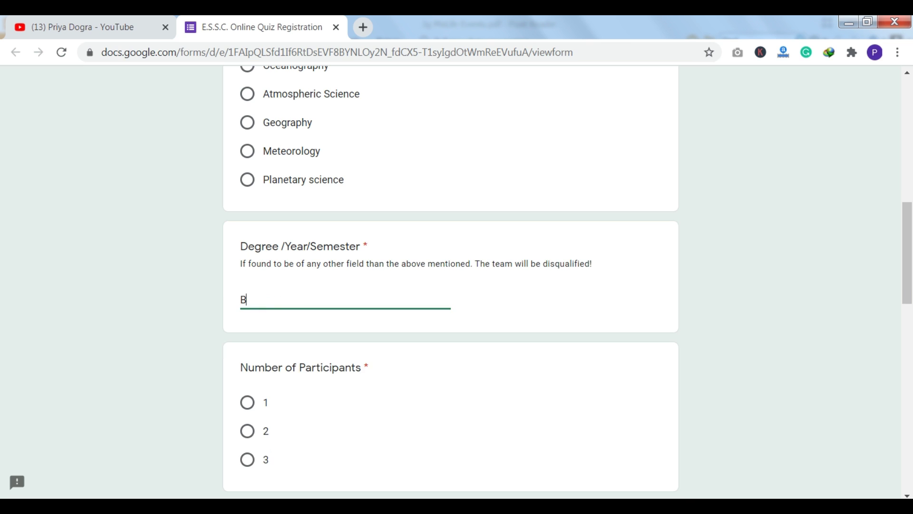
click(246, 300)
text(.)
click(268, 299)
text(/4/ECE)
- Choose 1 participant, enter team name SOLO, and fill in the team member's name
key(Tab)
key(space)
key(Tab)
key(Tab)
key(shift+Tab)
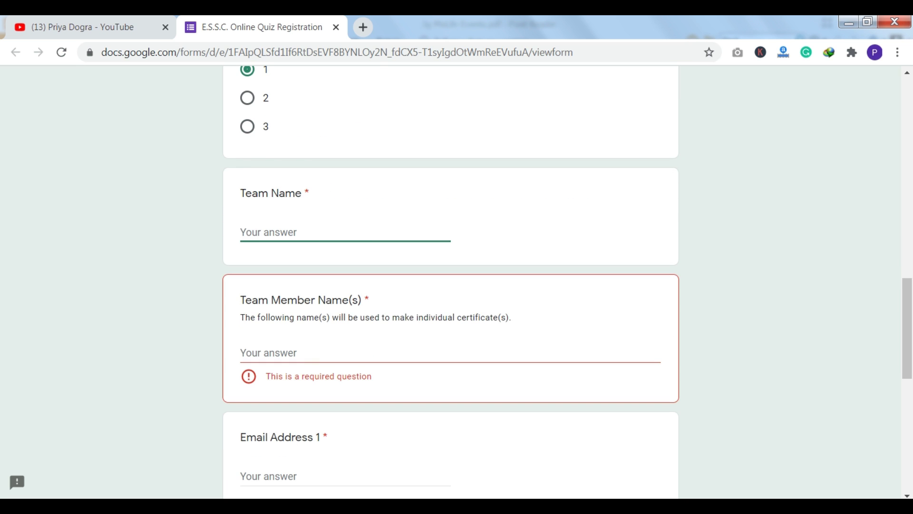
text(SOLO)
key(Tab)
text(Priya)
- Type the participant's e-mail address into Email Address 1 and copy it
key(Tab)
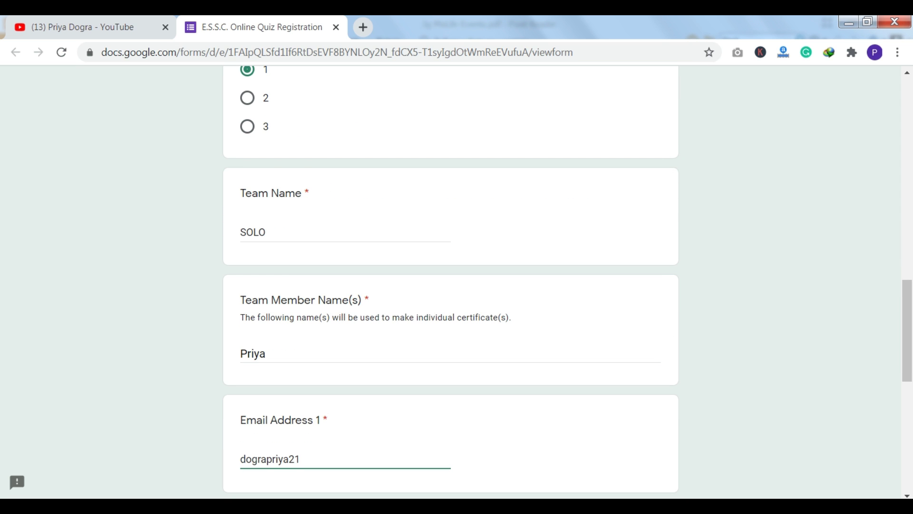
scroll(451, 285, down, 3)
key(ctrl+a)
key(ctrl+c)
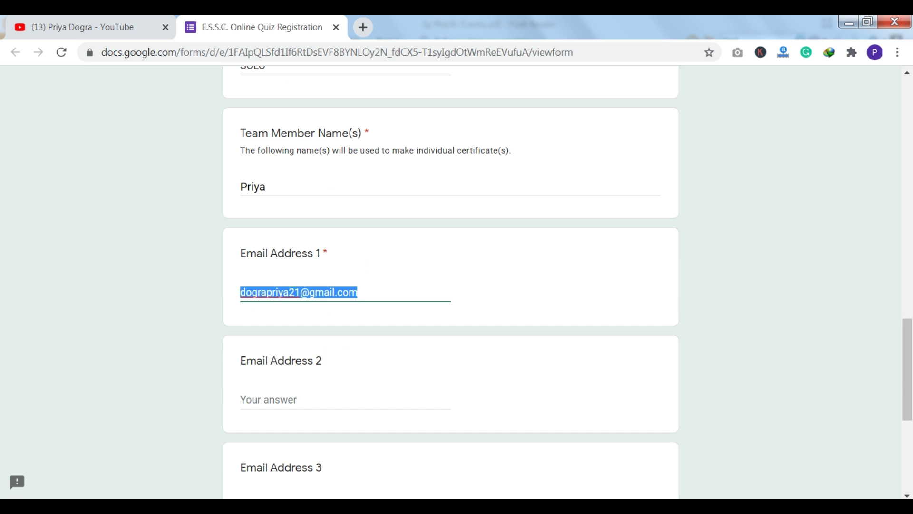
- Paste the e-mail into the next address field, type the WhatsApp number, and submit
scroll(451, 285, down, 2)
key(Tab)
key(ctrl+v)
key(Tab)
key(ctrl+v)
scroll(451, 286, down, 4)
key(Tab)
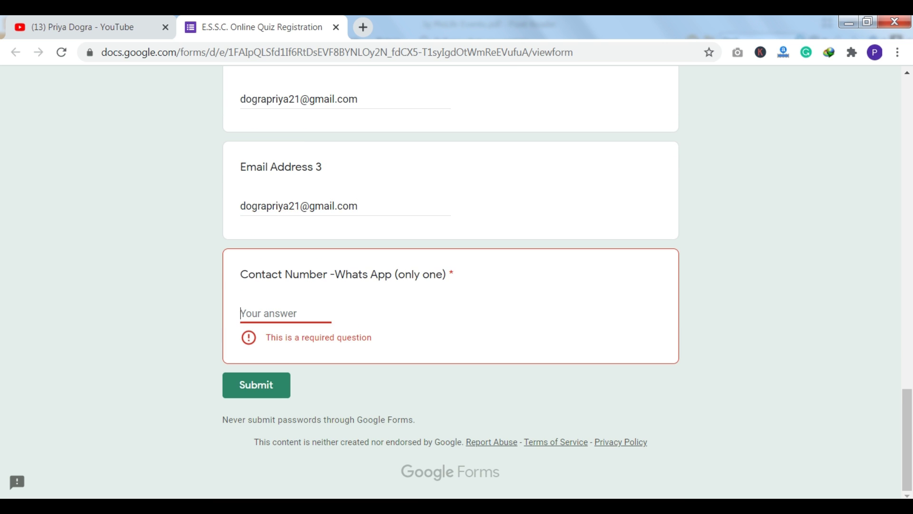
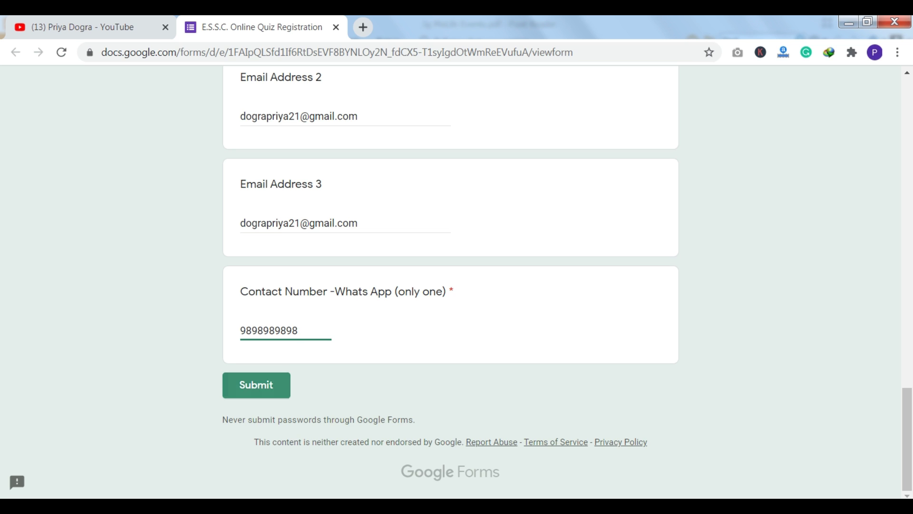
click(256, 385)
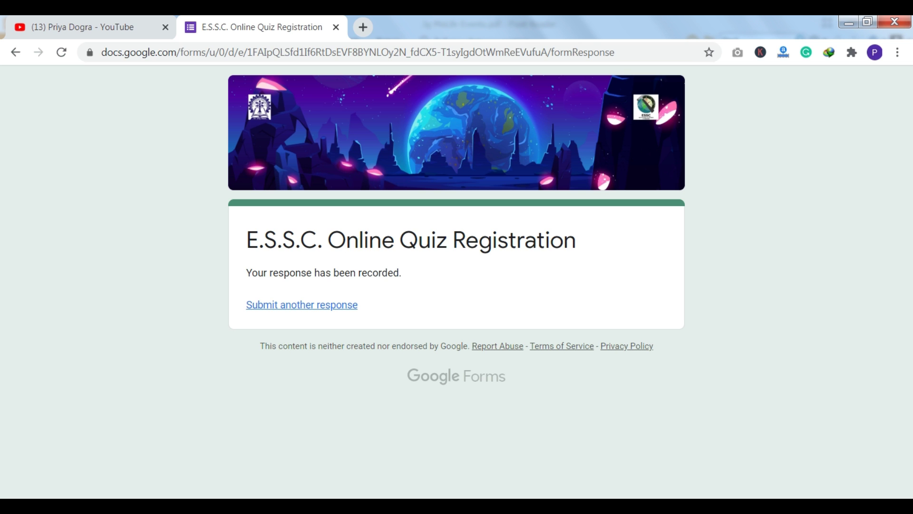
key(ctrl+shift+Tab)
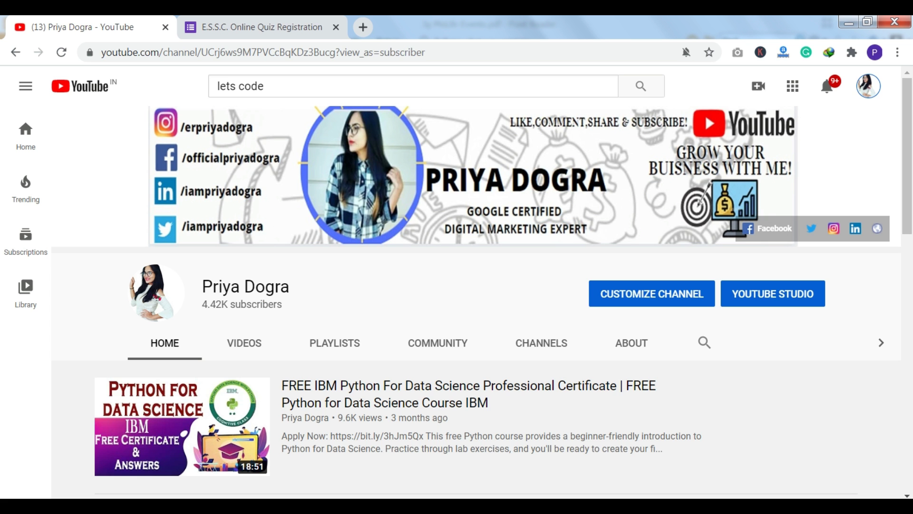